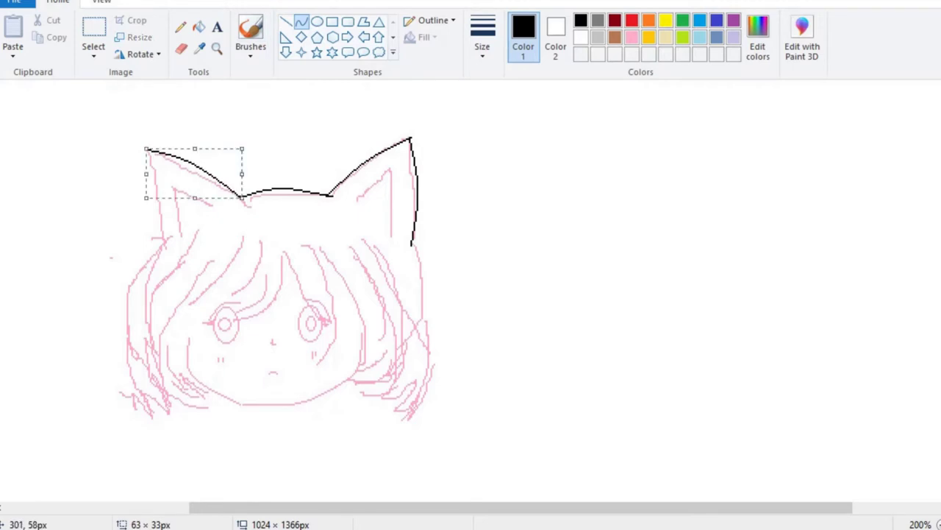
Trace the outer edge of the left cat ear in black with a curved line
drag(148, 151, 163, 243)
drag(156, 197, 148, 193)
click(164, 243)
Trace the inner outlines of both cat ears with black curved lines over the pink sketch
mouse_move(215, 209)
mouse_down()
mouse_move(175, 188)
mouse_move(180, 235)
mouse_up()
click(193, 195)
click(194, 197)
click(186, 224)
mouse_move(392, 170)
mouse_down()
mouse_move(354, 197)
mouse_move(379, 188)
mouse_move(375, 180)
mouse_move(391, 233)
mouse_up()
click(393, 177)
drag(392, 200, 403, 193)
click(403, 192)
Draw the central fringe strands above the left eye with black curved lines
drag(288, 243, 247, 319)
drag(268, 281, 280, 292)
click(281, 291)
mouse_move(267, 243)
mouse_down()
mouse_move(265, 284)
mouse_move(245, 318)
mouse_up()
mouse_move(247, 309)
mouse_down()
mouse_move(266, 249)
mouse_move(226, 305)
mouse_up()
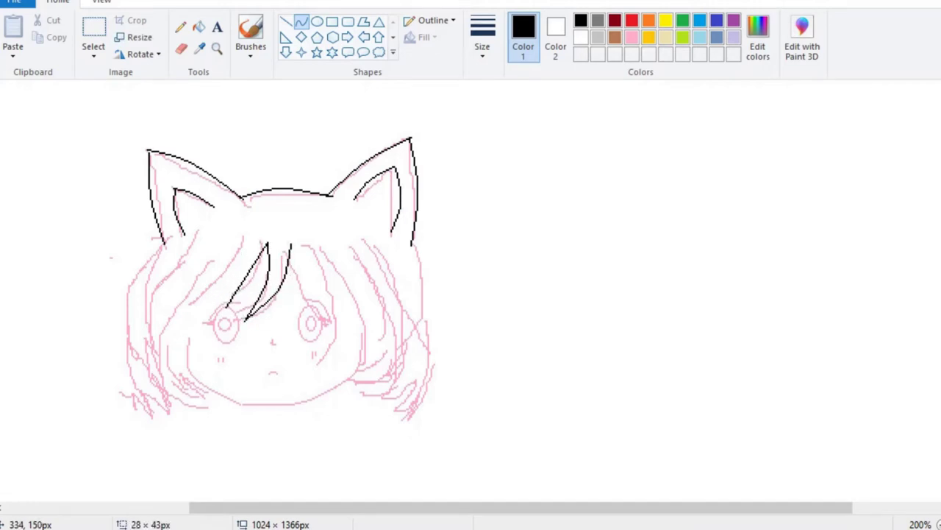
Undo the last fringe line and draw curved fringe strands further left, reaching down beside the left eye
key(ctrl+z)
drag(243, 237, 227, 308)
mouse_move(235, 275)
mouse_down()
mouse_move(219, 263)
mouse_move(235, 275)
mouse_up()
mouse_move(243, 241)
mouse_down()
mouse_move(193, 317)
mouse_move(220, 275)
mouse_up()
key(ctrl+z)
drag(211, 237, 190, 321)
drag(197, 297, 206, 280)
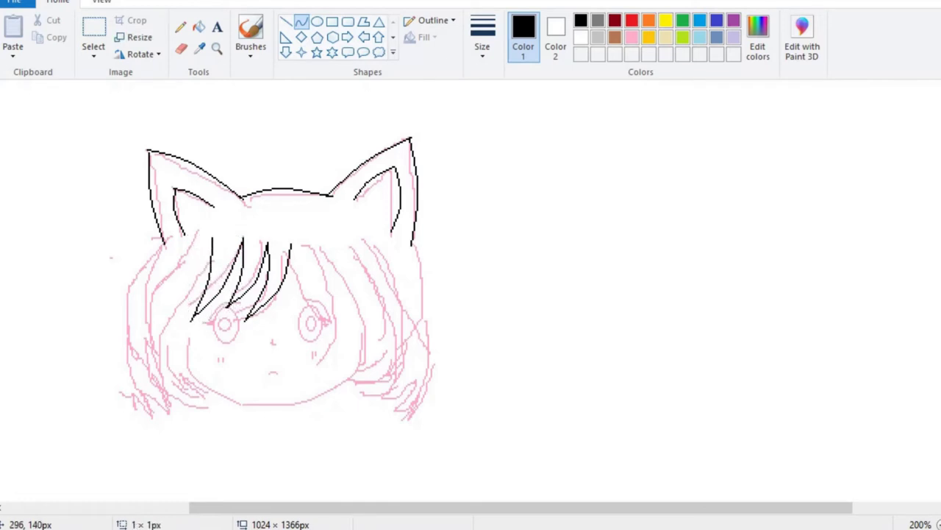
drag(211, 237, 190, 324)
drag(201, 256, 192, 278)
Draw the outer hair edge below the left ear and a curved strand beside it
drag(167, 240, 152, 342)
mouse_move(156, 294)
mouse_down()
mouse_move(150, 265)
mouse_move(146, 288)
mouse_up()
key(Return)
mouse_move(195, 235)
mouse_down()
mouse_move(151, 300)
mouse_move(187, 272)
mouse_move(170, 351)
mouse_up()
Add freehand and curved black strands to the hair on the left side of the face
click(181, 27)
drag(192, 287, 162, 332)
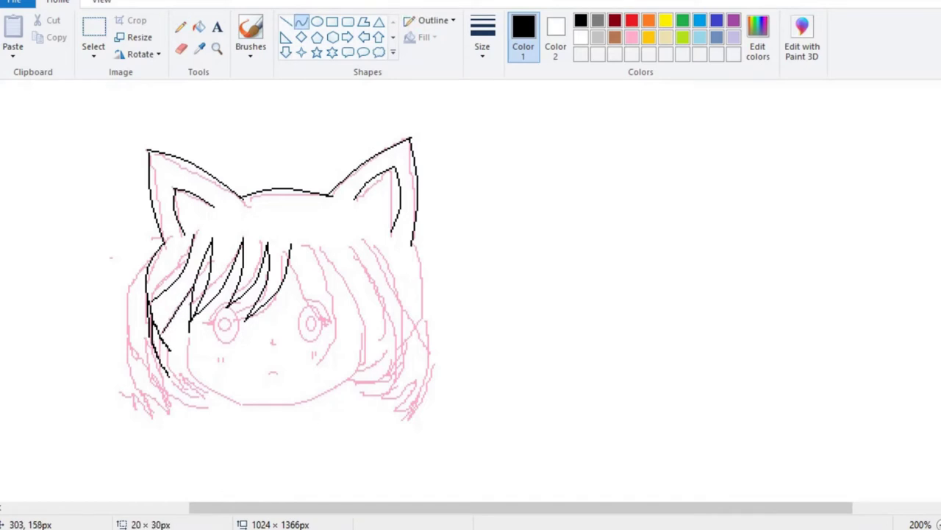
drag(186, 270, 171, 337)
drag(166, 297, 200, 397)
click(301, 21)
mouse_move(150, 306)
mouse_down()
mouse_move(178, 401)
mouse_move(170, 379)
mouse_up()
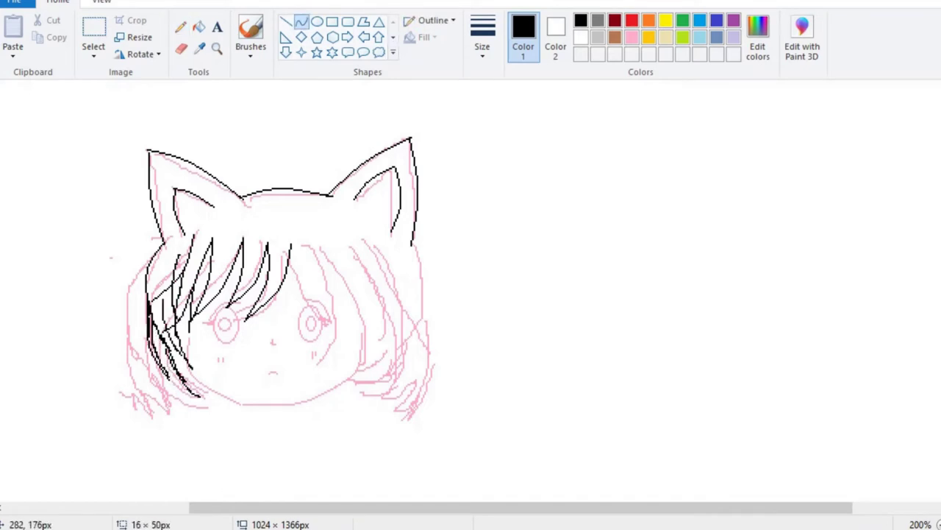
Draw the fringe strands on the right half of the forehead with black curved lines
click(285, 21)
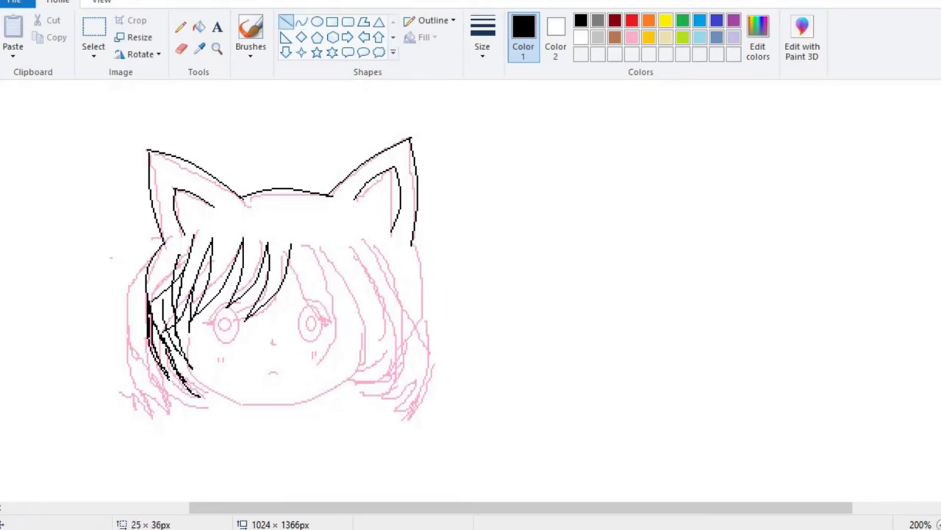
click(301, 21)
drag(289, 265, 323, 319)
mouse_move(288, 289)
mouse_down()
mouse_move(296, 262)
mouse_move(330, 321)
mouse_move(300, 292)
mouse_move(324, 319)
mouse_up()
mouse_move(303, 245)
mouse_down()
mouse_move(329, 298)
mouse_move(321, 270)
mouse_move(320, 281)
mouse_move(330, 262)
mouse_move(337, 317)
mouse_up()
mouse_move(336, 280)
mouse_down()
mouse_move(345, 271)
mouse_move(330, 284)
mouse_move(342, 324)
mouse_up()
mouse_move(335, 264)
mouse_down()
mouse_move(369, 363)
mouse_move(360, 305)
mouse_move(349, 295)
mouse_move(366, 305)
mouse_move(366, 272)
mouse_move(366, 328)
mouse_move(363, 277)
mouse_up()
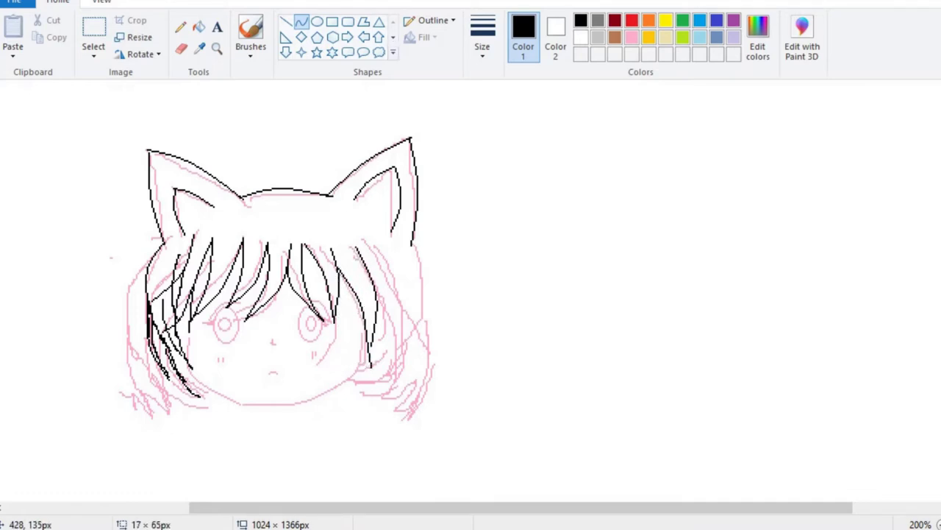
Trace the outer hair edge below the right ear with a black curved line
drag(412, 243, 399, 352)
drag(389, 285, 419, 288)
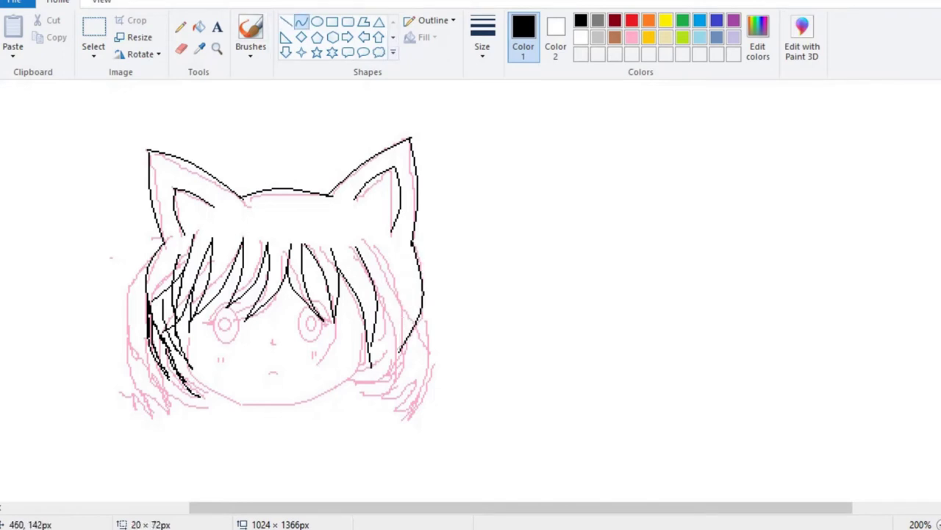
drag(416, 294, 430, 280)
Draw the lower right hair tuft with curved strands and short freehand strokes at its tips
drag(416, 315, 416, 412)
mouse_move(410, 348)
mouse_down()
mouse_move(428, 345)
mouse_move(417, 387)
mouse_move(423, 334)
mouse_move(418, 411)
mouse_up()
key(ctrl+z)
drag(418, 368, 446, 371)
click(487, 327)
drag(407, 341, 417, 417)
mouse_move(413, 380)
mouse_down()
mouse_move(421, 383)
mouse_move(403, 353)
mouse_move(411, 413)
mouse_move(416, 372)
mouse_move(414, 412)
mouse_move(394, 355)
mouse_move(345, 369)
mouse_move(407, 381)
mouse_move(371, 389)
mouse_up()
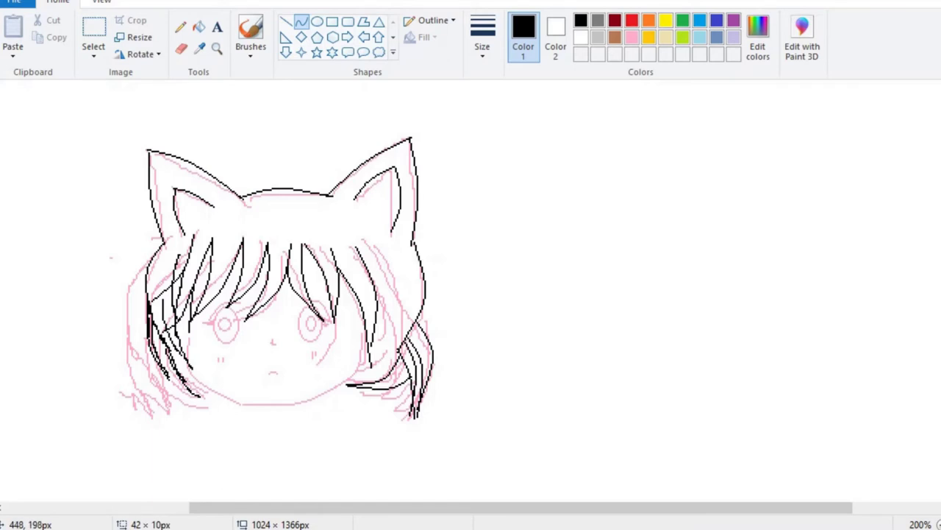
click(180, 27)
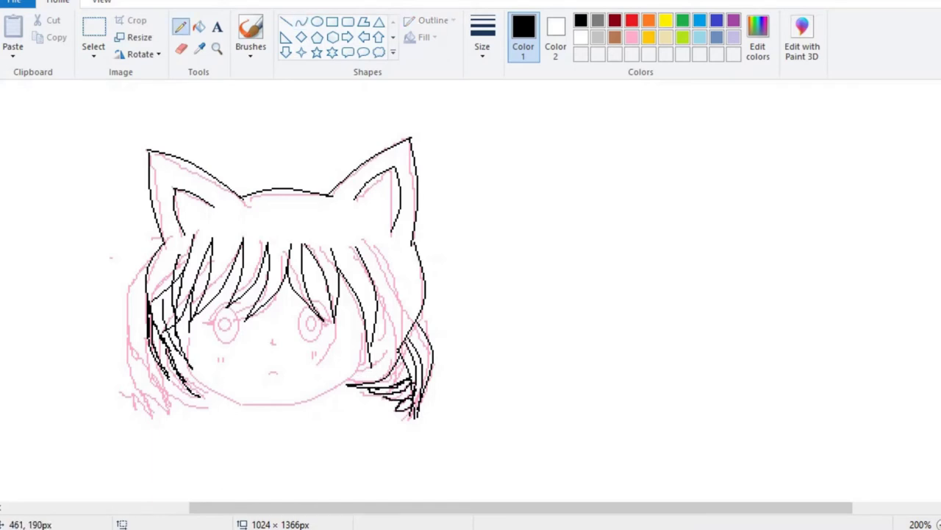
Draw a long curved hair strand from below the right ear down to the lower right tuft
click(301, 21)
drag(368, 239, 402, 361)
drag(402, 307, 375, 374)
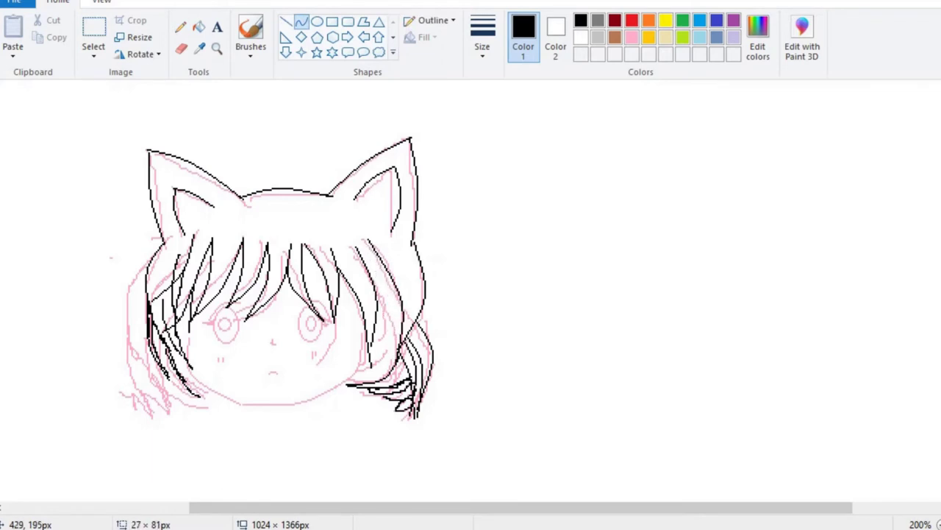
mouse_move(382, 338)
mouse_down()
mouse_move(414, 347)
mouse_move(421, 337)
mouse_up()
Trace the cheeks, jaw and chin of the face with black curved lines
mouse_move(190, 340)
mouse_down()
mouse_move(244, 404)
mouse_move(209, 404)
mouse_move(184, 368)
mouse_up()
drag(366, 331, 308, 403)
mouse_move(343, 433)
mouse_down()
mouse_move(381, 397)
mouse_move(371, 396)
mouse_up()
drag(243, 404, 310, 406)
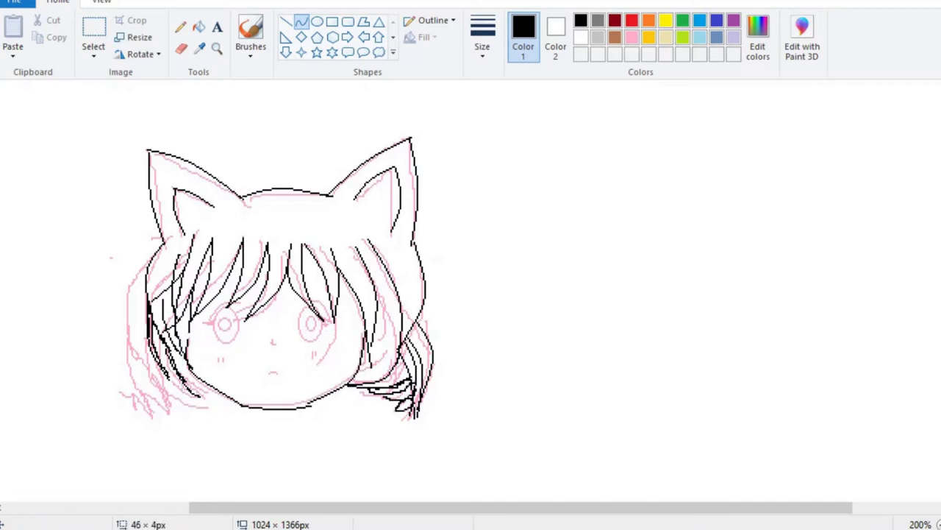
drag(250, 402, 276, 407)
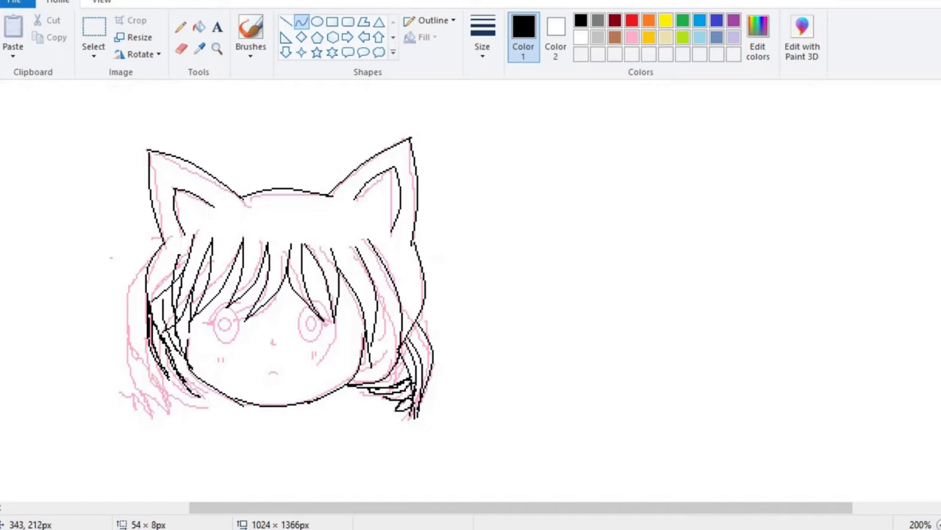
click(180, 27)
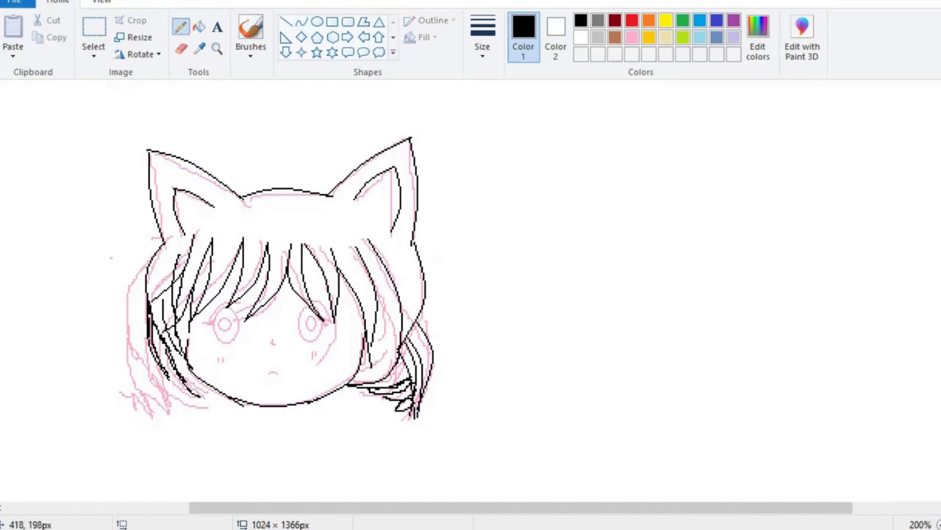
Draw both eyes as black ovals with smaller oval pupils inside over the sketch
click(316, 22)
mouse_move(236, 308)
mouse_down()
mouse_move(234, 336)
mouse_move(213, 341)
mouse_move(238, 293)
mouse_move(218, 317)
mouse_up()
click(233, 301)
mouse_move(293, 309)
mouse_down()
mouse_move(310, 330)
mouse_move(299, 343)
mouse_move(312, 326)
mouse_move(314, 334)
mouse_up()
Draw the outline and inner strands of the outer left hair tuft over the sketch
click(301, 22)
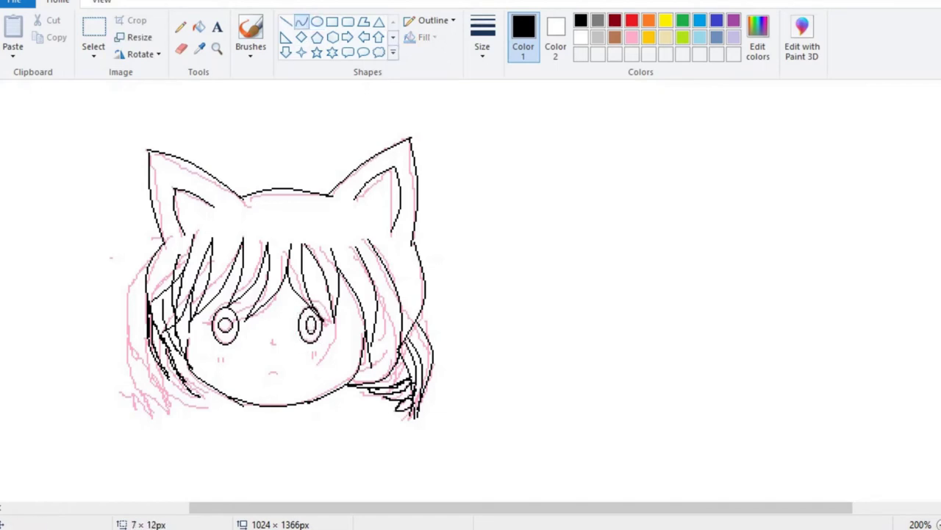
drag(132, 274, 137, 363)
drag(136, 323, 132, 288)
drag(134, 345, 189, 407)
drag(158, 375, 141, 378)
click(302, 22)
drag(156, 335, 144, 378)
click(181, 26)
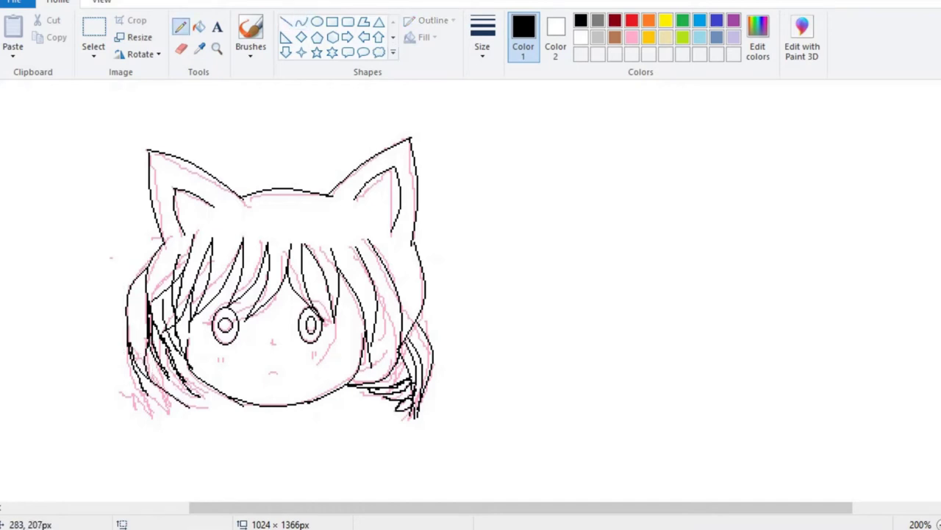
Erase the outer left hair tuft and redraw it with tighter curved strands
click(181, 48)
mouse_move(132, 259)
mouse_down()
mouse_move(128, 331)
mouse_move(143, 383)
mouse_move(180, 411)
mouse_move(138, 376)
mouse_move(127, 399)
mouse_up()
click(302, 21)
mouse_move(144, 305)
mouse_down()
mouse_move(144, 340)
mouse_move(128, 353)
mouse_move(137, 376)
mouse_move(139, 337)
mouse_up()
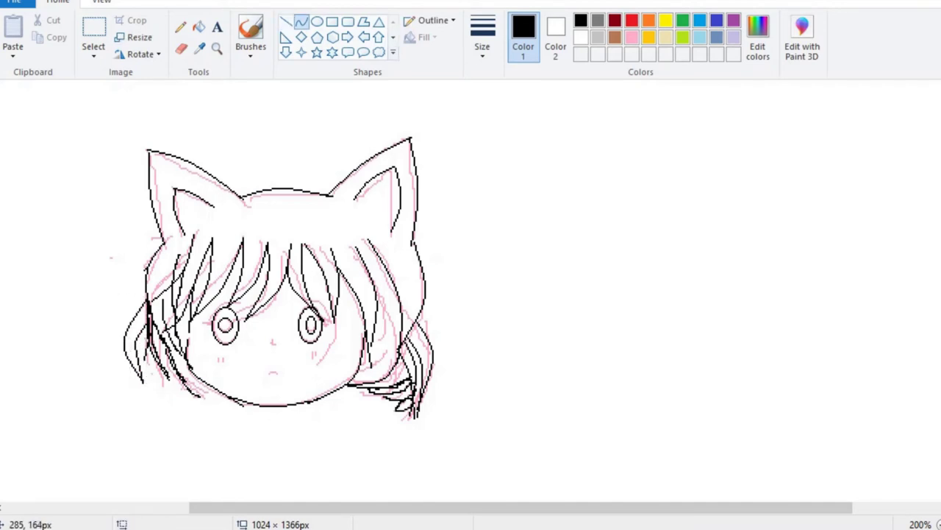
Erase the lower left strand ends and redraw them with curved and freehand strokes beside the jaw
click(181, 49)
mouse_move(166, 387)
mouse_down()
mouse_move(152, 333)
mouse_move(166, 378)
mouse_move(166, 351)
mouse_move(161, 382)
mouse_move(154, 340)
mouse_move(140, 349)
mouse_move(192, 397)
mouse_up()
click(301, 21)
mouse_move(173, 365)
mouse_down()
mouse_move(168, 346)
mouse_move(193, 403)
mouse_move(179, 360)
mouse_move(152, 380)
mouse_move(174, 387)
mouse_up()
click(171, 340)
click(181, 26)
drag(176, 358, 193, 385)
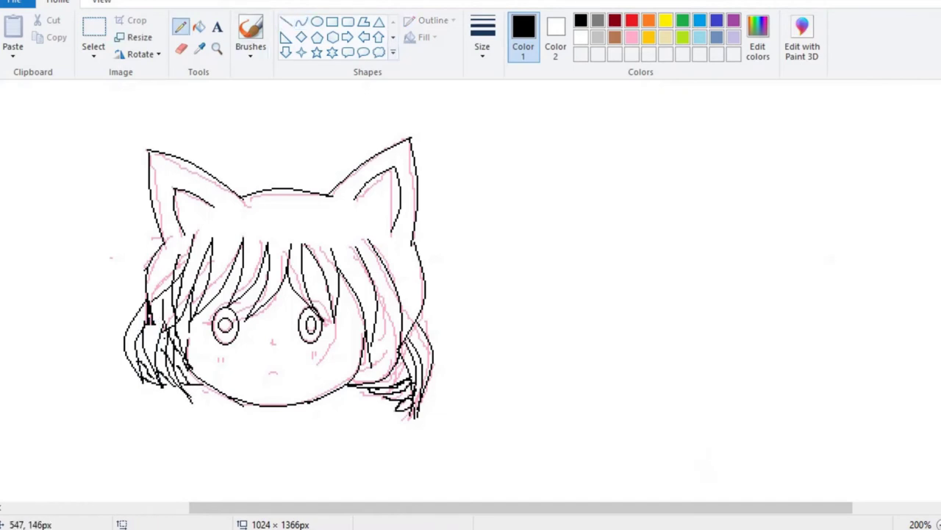
Erase the lower right hair tuft and redraw its strands with black curved lines
click(180, 47)
mouse_move(412, 397)
mouse_down()
mouse_move(448, 319)
mouse_move(403, 381)
mouse_move(357, 399)
mouse_up()
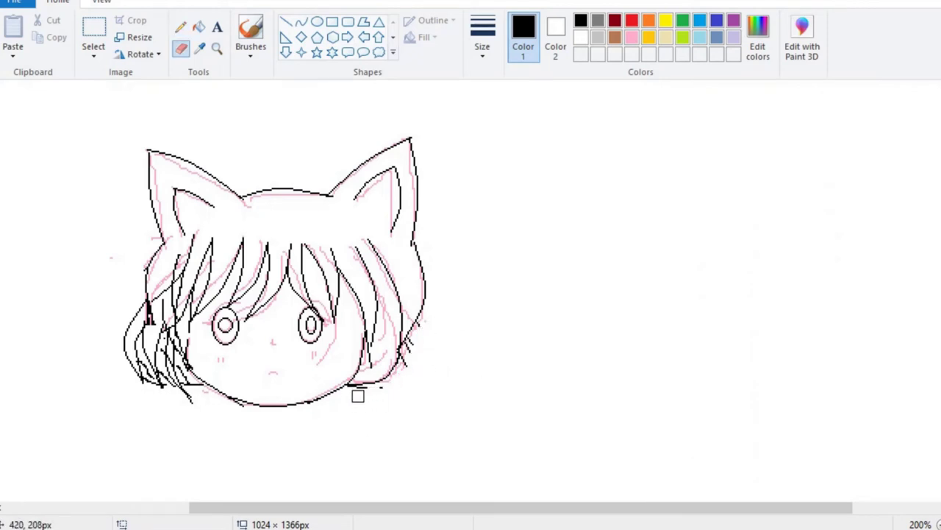
click(301, 22)
mouse_move(413, 324)
mouse_down()
mouse_move(409, 379)
mouse_move(394, 395)
mouse_move(440, 365)
mouse_move(417, 349)
mouse_move(396, 397)
mouse_up()
mouse_move(419, 343)
mouse_down()
mouse_move(421, 326)
mouse_move(427, 381)
mouse_move(441, 343)
mouse_move(394, 376)
mouse_move(410, 359)
mouse_move(401, 368)
mouse_up()
click(181, 49)
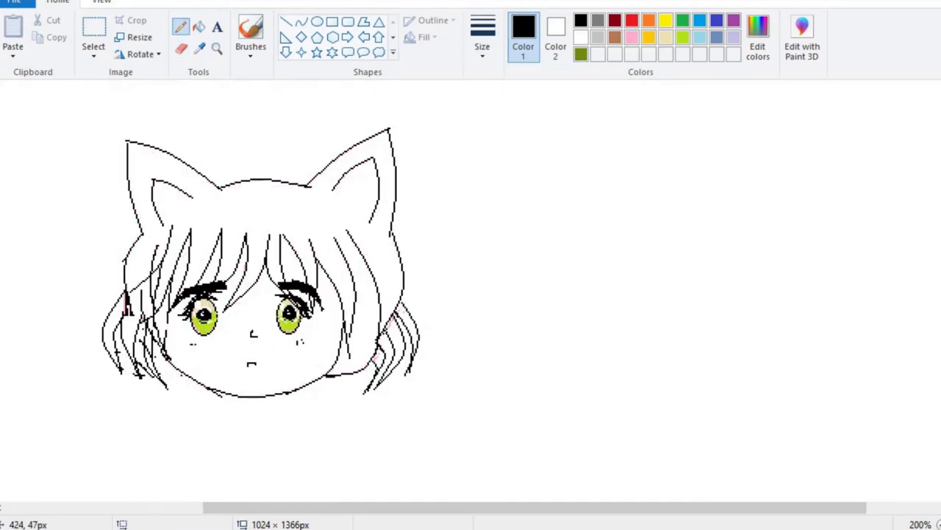
Draw a black curved strand about 15 × 54 px beside the right edge of the face
click(301, 22)
drag(349, 372, 361, 297)
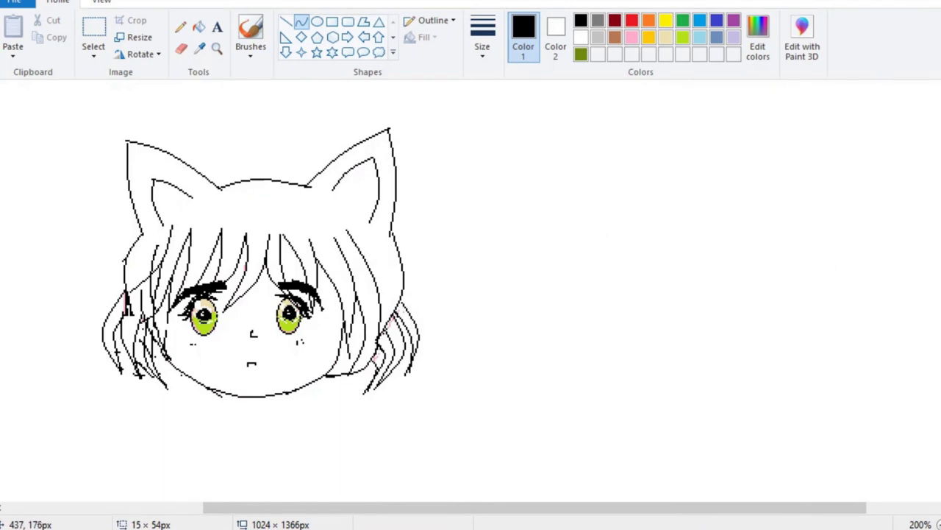
click(285, 21)
Close the bases of both inner ears with freehand pink lines and fill the inner ears with pink
click(180, 26)
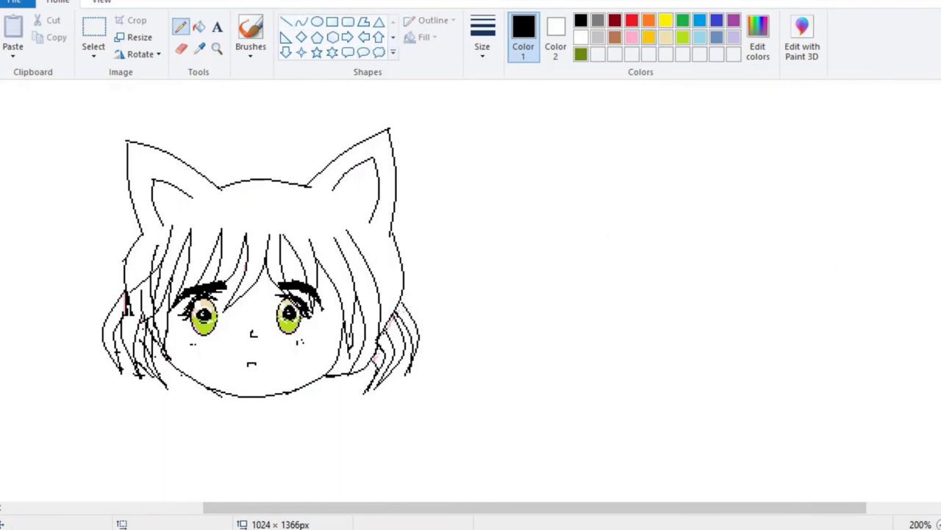
click(632, 37)
click(199, 26)
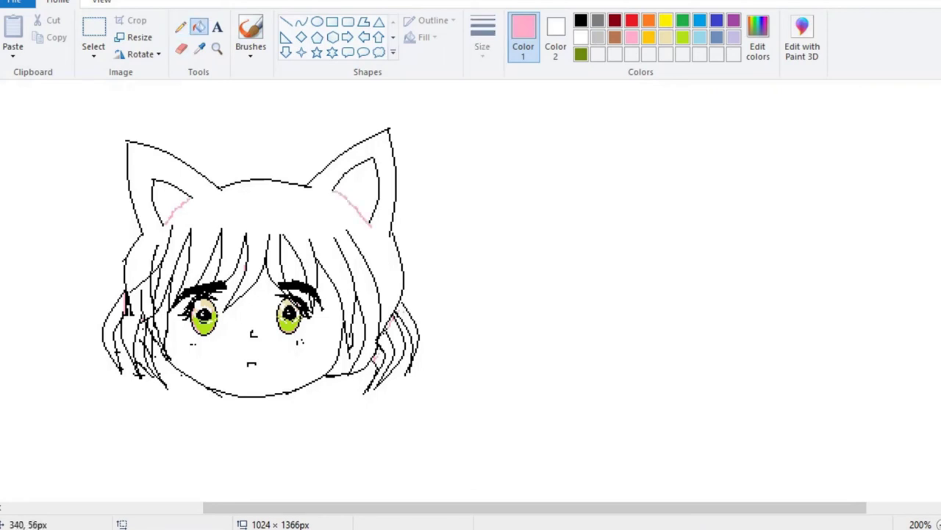
click(171, 203)
click(357, 193)
Define a custom pale pink and refill both inner ears with it
click(758, 41)
click(683, 165)
click(377, 364)
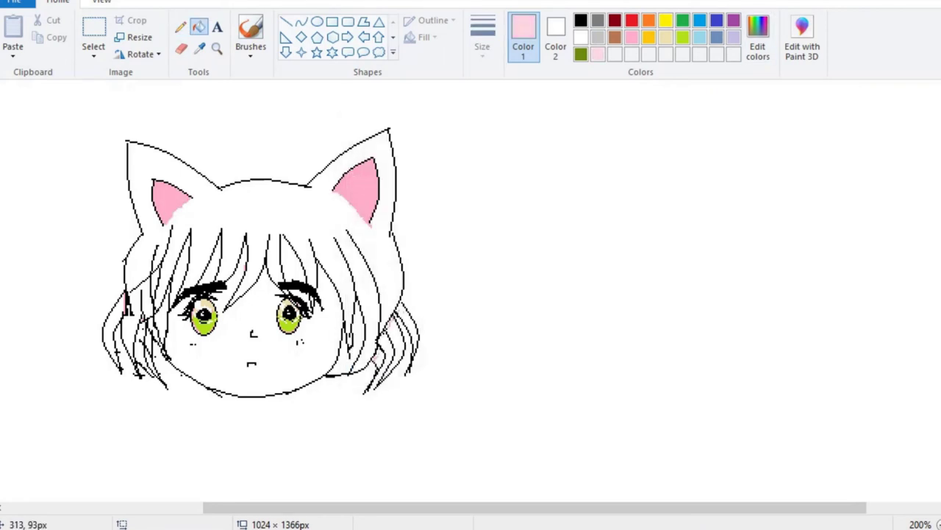
click(169, 200)
click(357, 193)
click(682, 37)
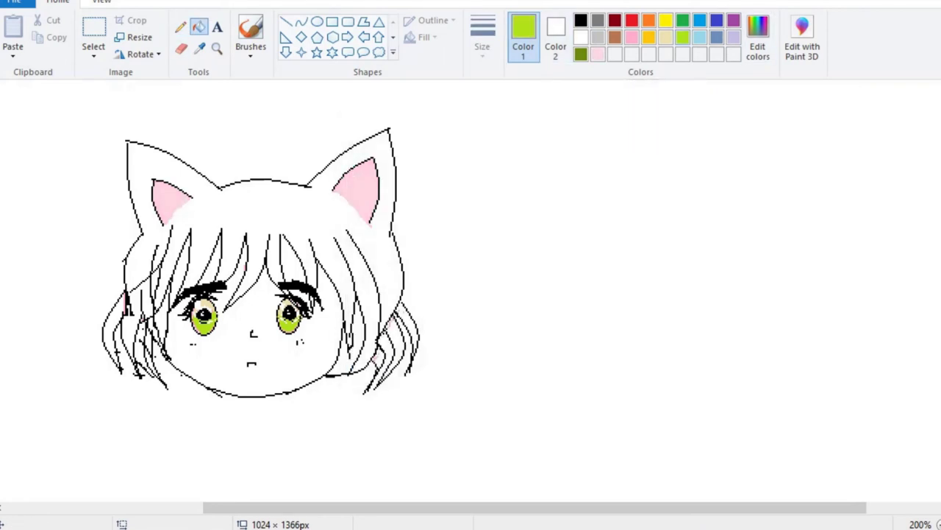
click(734, 37)
click(598, 21)
click(328, 179)
key(ctrl+z)
Close the gaps in the ear and hair outlines with black pencil marks and erase the stray marks in the left hair
click(181, 27)
click(581, 20)
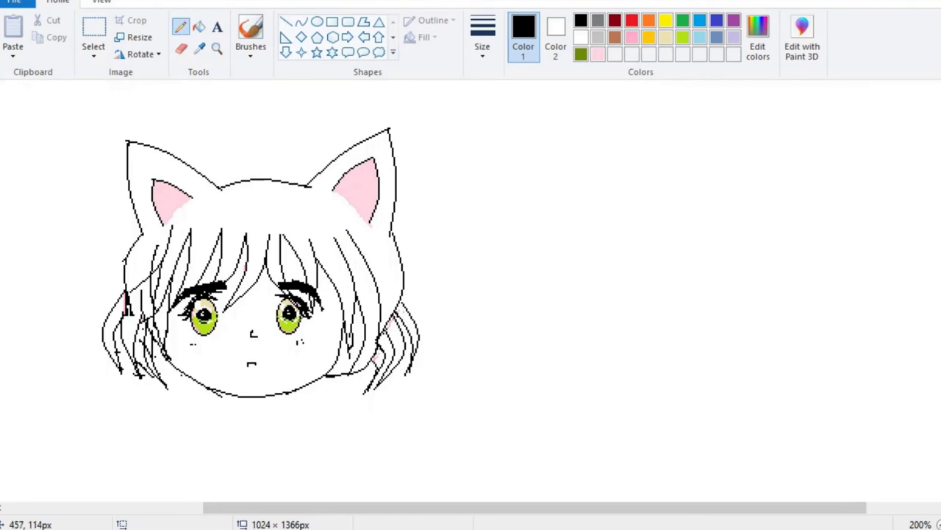
click(181, 48)
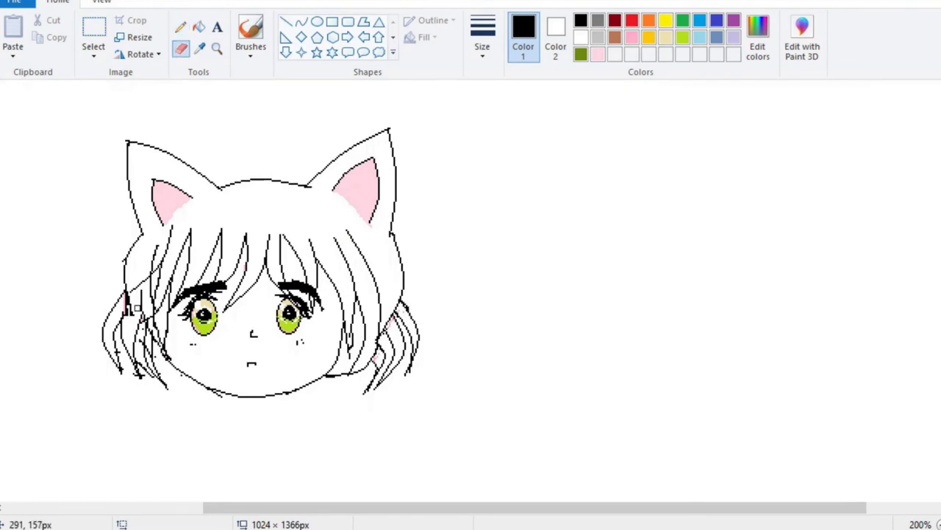
Fill the hair, outer ears, side tufts and left strands with light gray
click(598, 20)
click(199, 26)
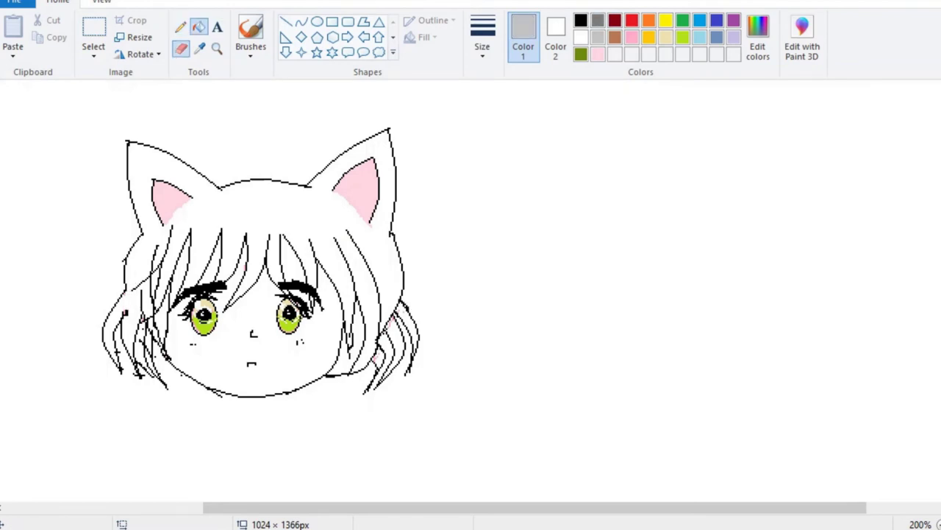
click(257, 199)
click(407, 328)
click(391, 357)
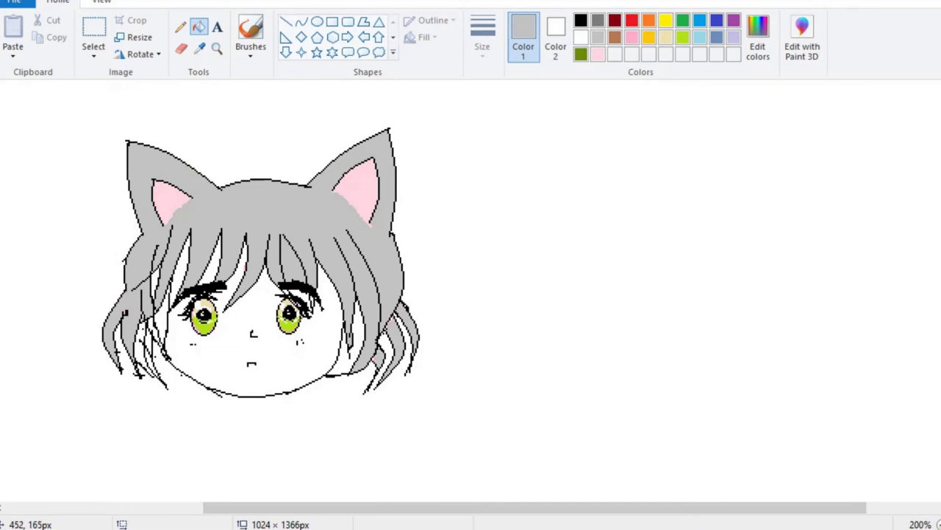
click(162, 312)
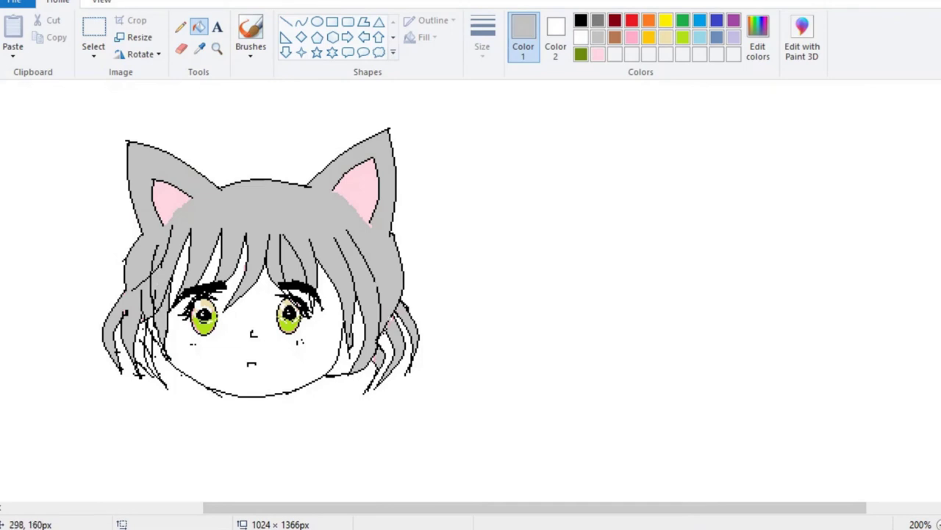
click(154, 329)
click(144, 352)
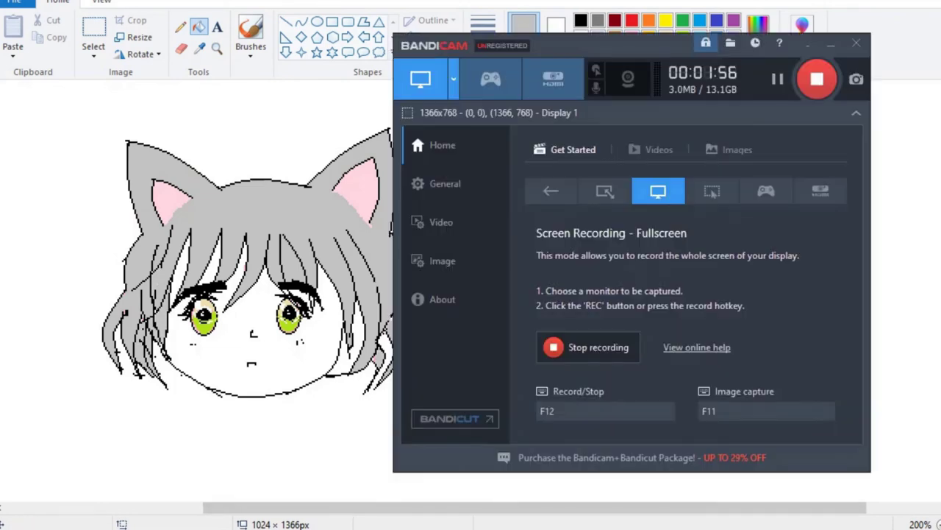
Draw small black curved human ears on both sides of the face and fill them with beige
click(302, 21)
click(581, 21)
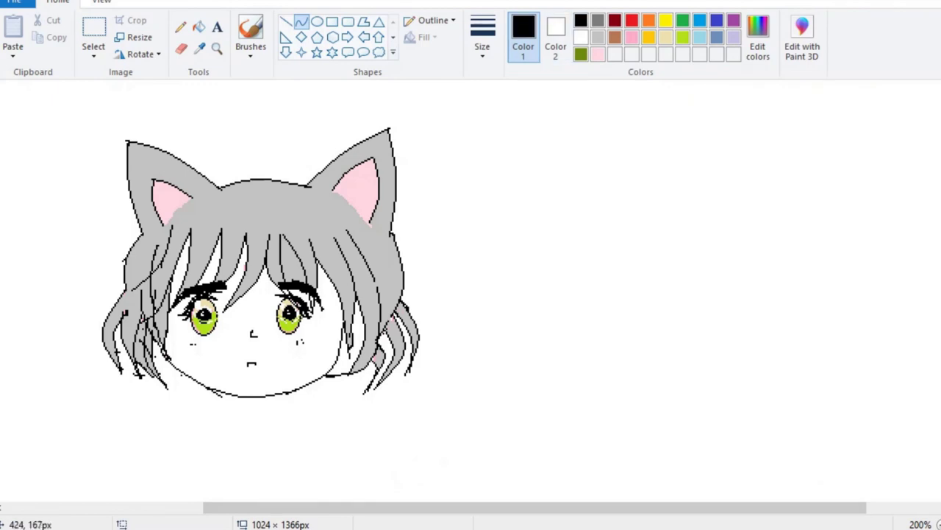
drag(346, 332, 352, 326)
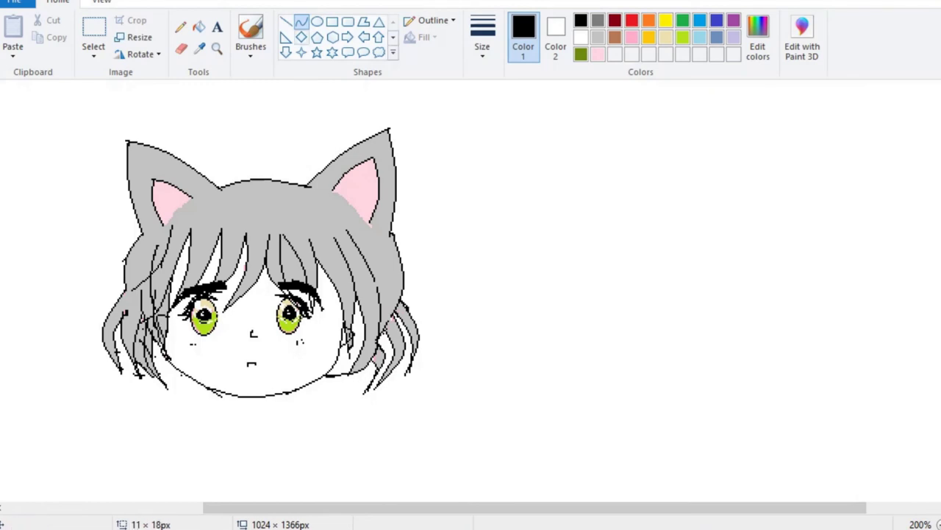
click(199, 26)
click(666, 38)
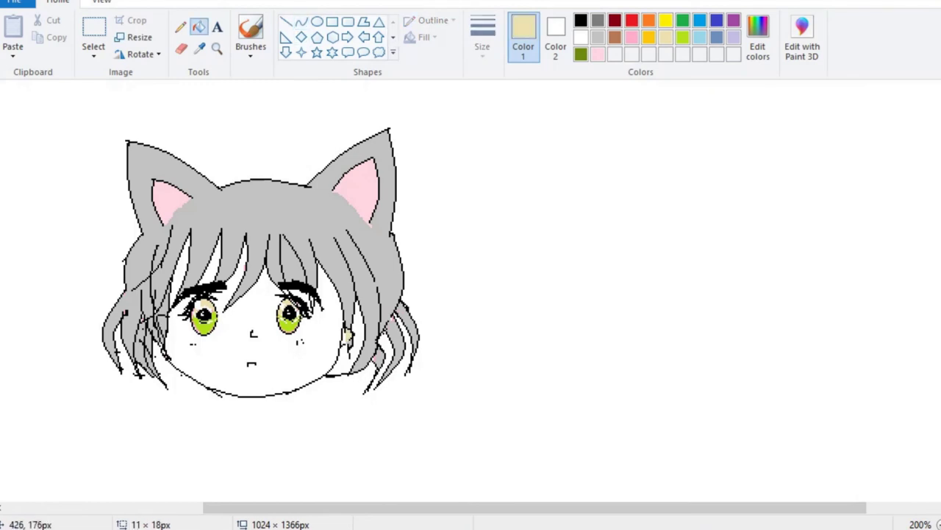
Draw a short beige curve on each cheek, the right one about 8 × 22 px
click(301, 22)
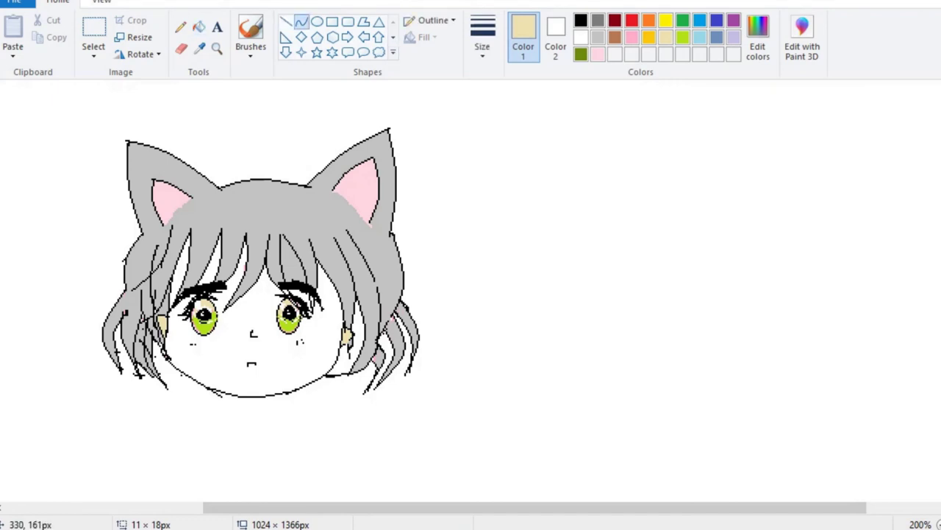
drag(197, 326, 174, 328)
drag(313, 329, 318, 362)
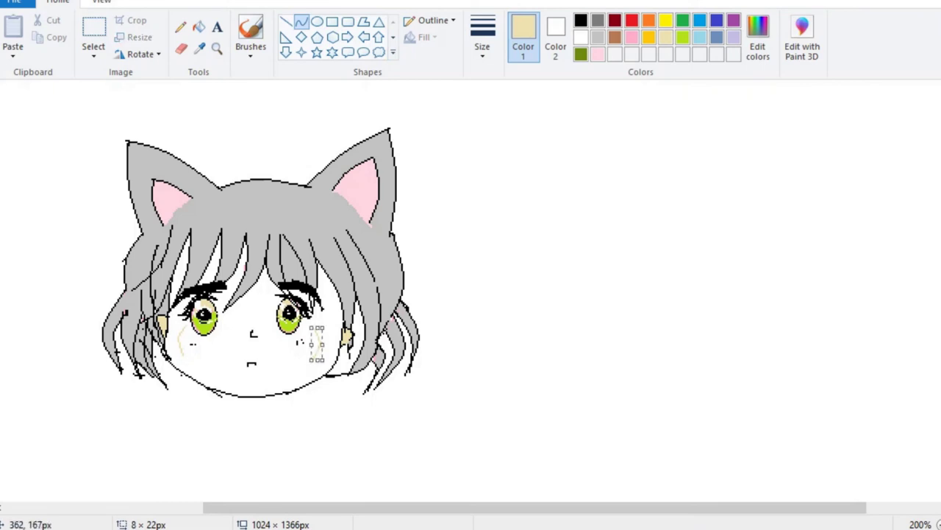
Undo the beige curves on both cheeks along with a trial curve about 87 × 8 px across the nose
drag(192, 335, 321, 329)
drag(257, 331, 271, 320)
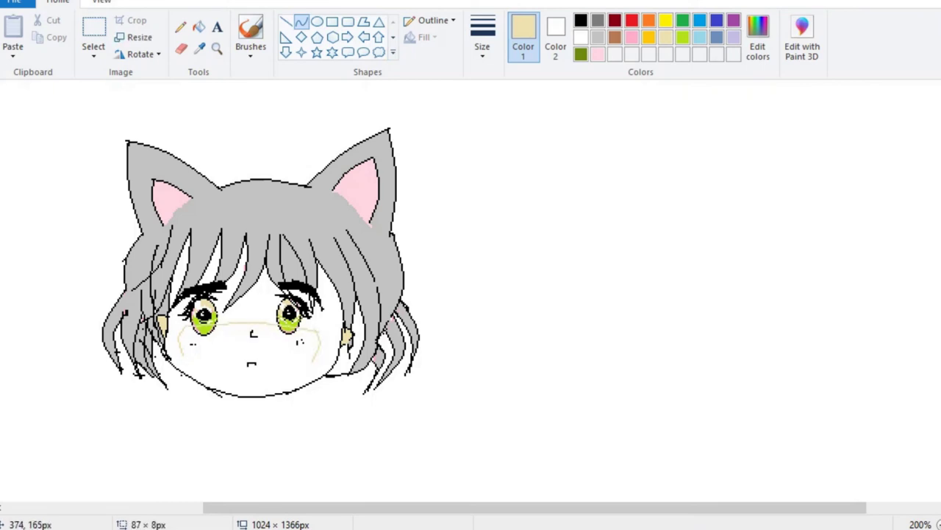
key(ctrl+z)
key(ctrl+z)
key(ctrl+z)
Add a tiny light pink pencil mark under the right eye and retouch the nose with beige and black
click(598, 54)
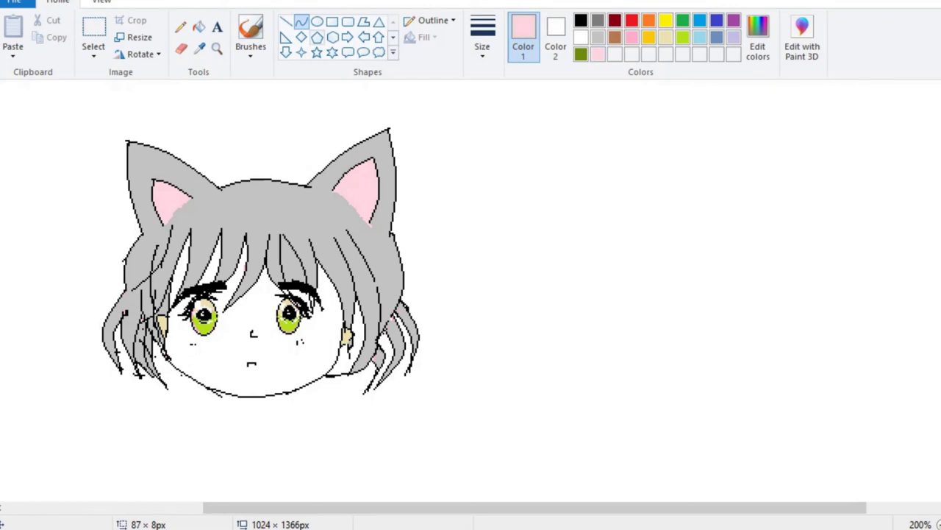
click(180, 27)
click(302, 346)
click(296, 343)
key(ctrl+z)
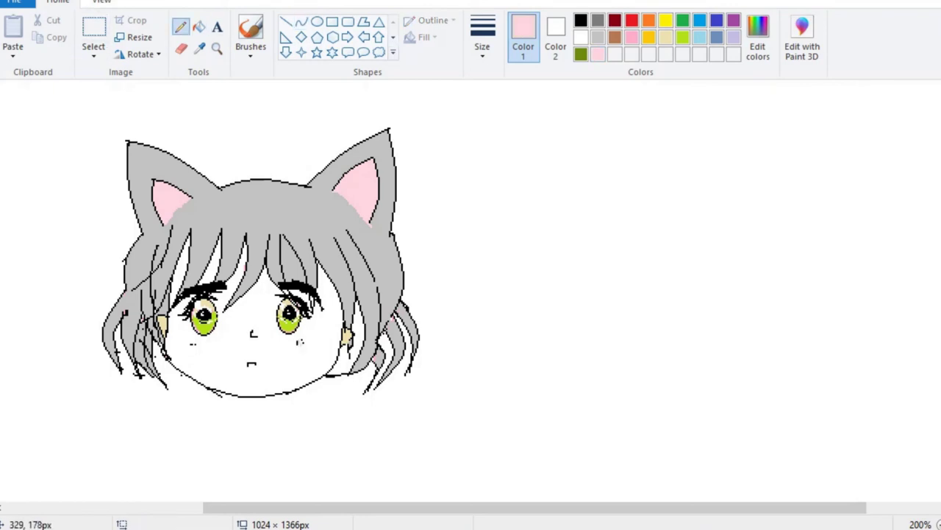
click(665, 37)
click(581, 19)
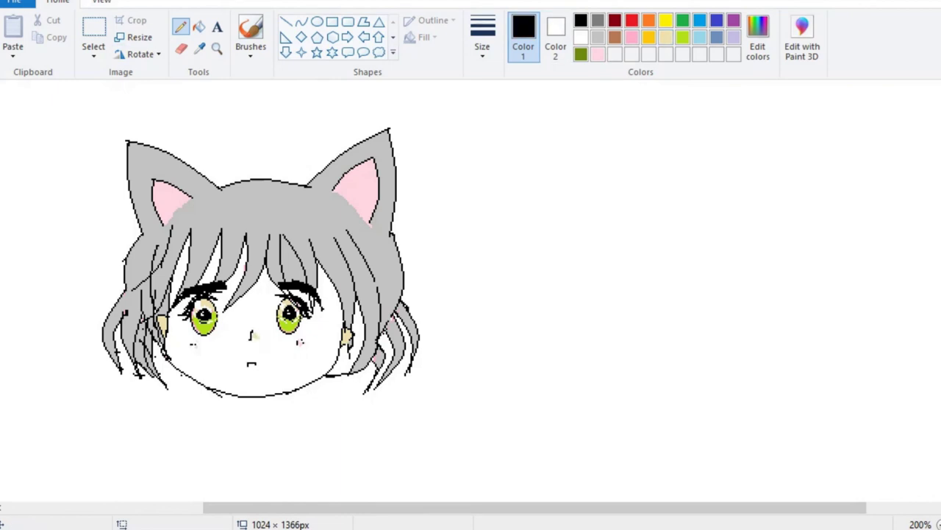
Fill the gap in the lower right hair with light gray and retouch the right human ear with beige and black pencil marks
click(598, 37)
click(198, 26)
click(180, 26)
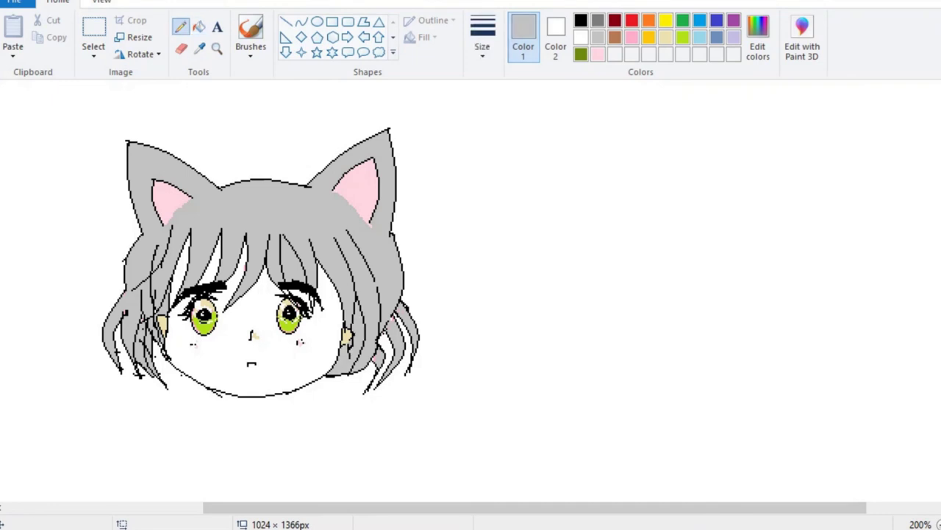
click(666, 36)
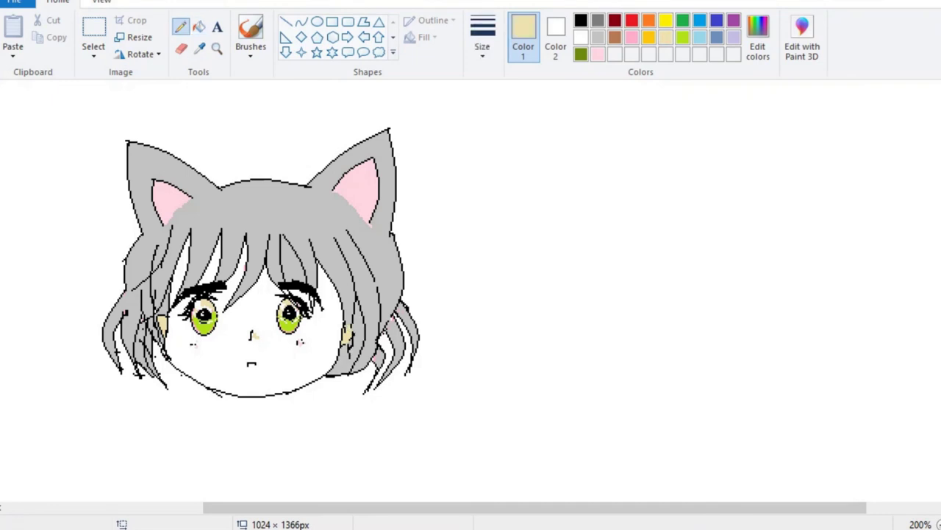
click(581, 20)
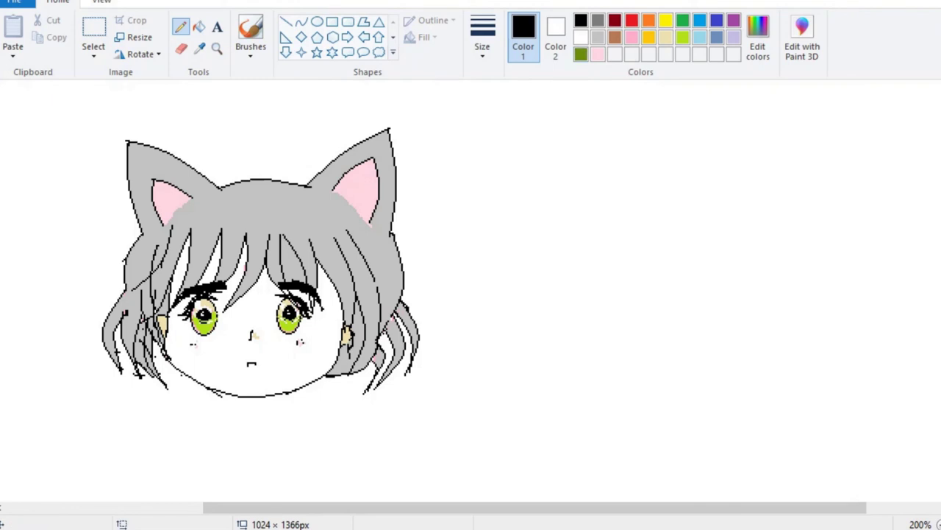
click(598, 36)
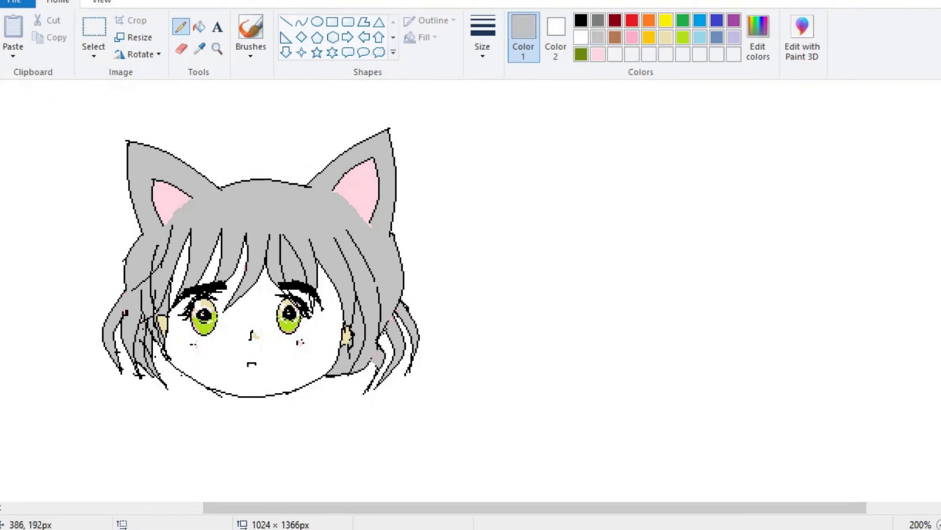
drag(223, 397, 218, 434)
drag(267, 397, 269, 434)
key(ctrl+z)
key(ctrl+z)
Erase the stray line below the chin and fill the face and the skin gaps between the bangs with beige
click(181, 48)
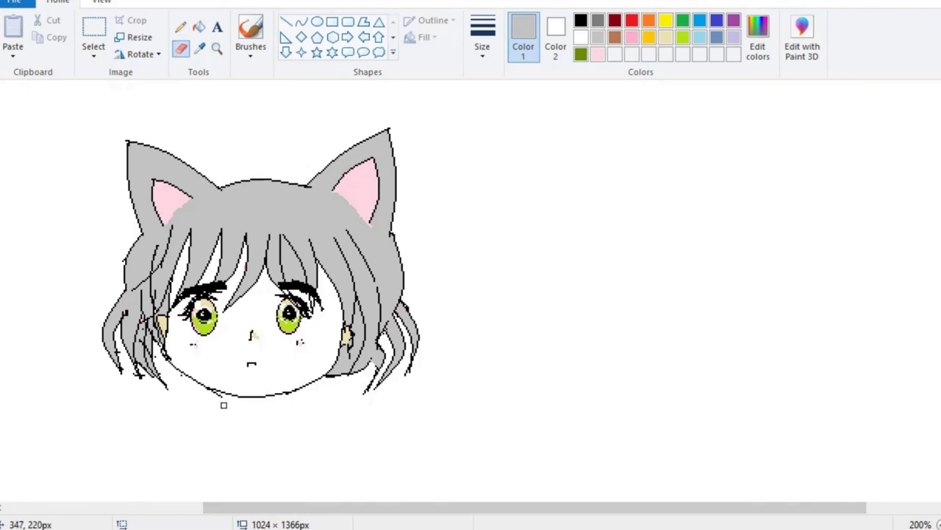
click(665, 36)
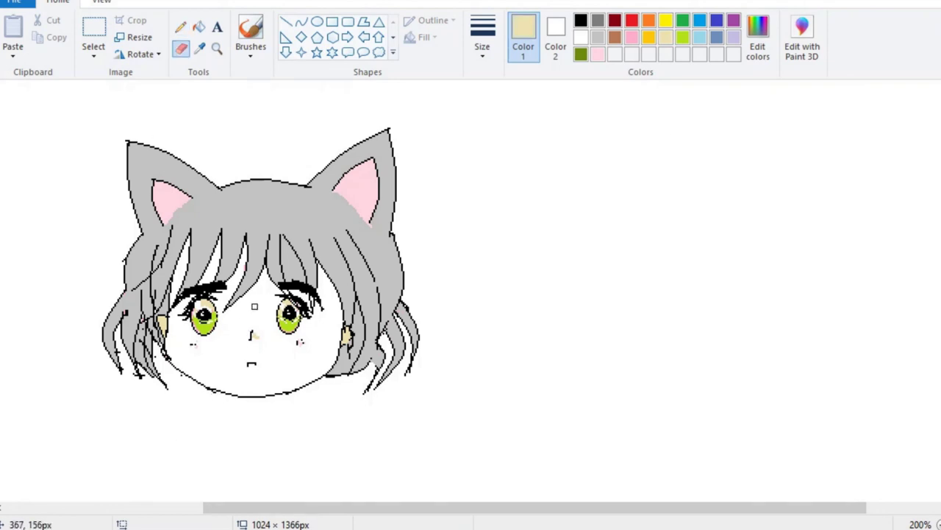
click(199, 26)
click(250, 305)
click(210, 242)
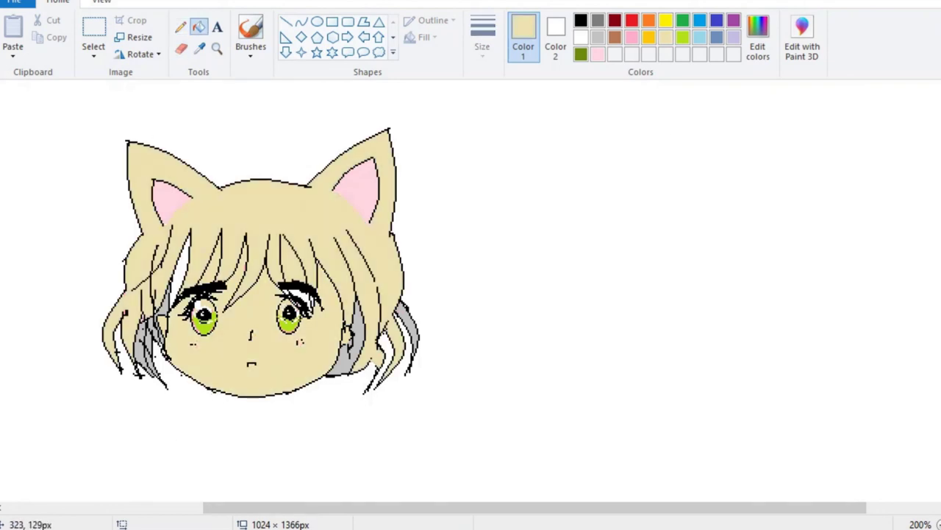
key(ctrl+z)
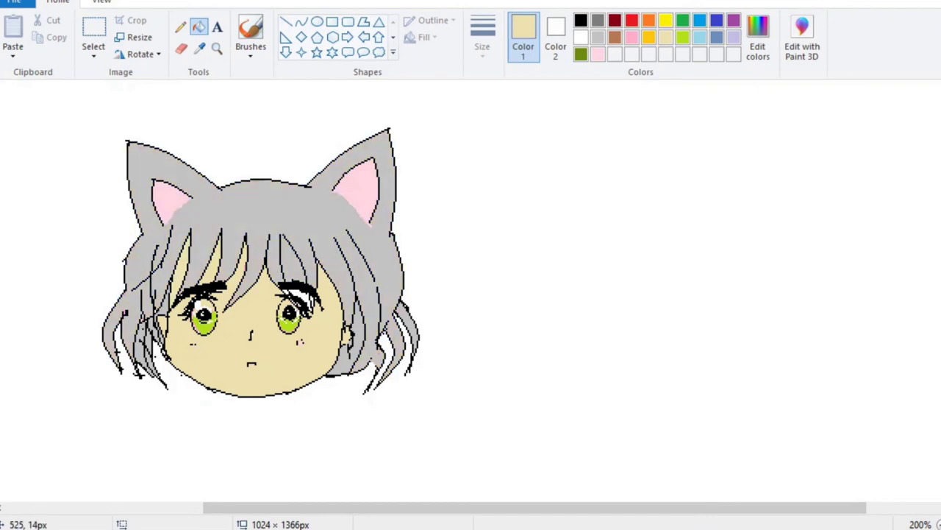
Create a lighter beige custom color and refill the face with it
click(757, 40)
drag(683, 180, 683, 165)
click(377, 364)
click(265, 368)
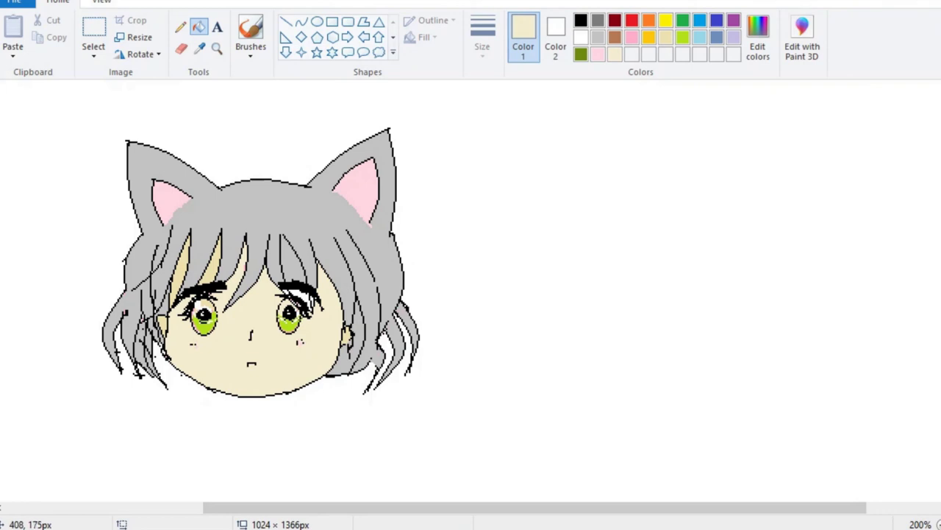
Save the drawing under the file name meow
key(ctrl+s)
key(BackSpace)
text(meow)
key(Return)
scroll(471, 295, left, 3)
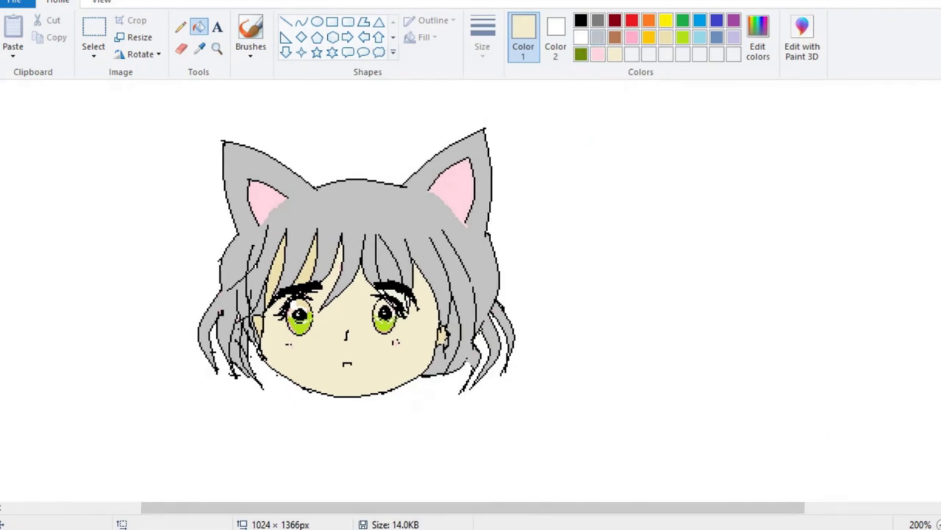
click(598, 36)
click(402, 298)
key(ctrl+z)
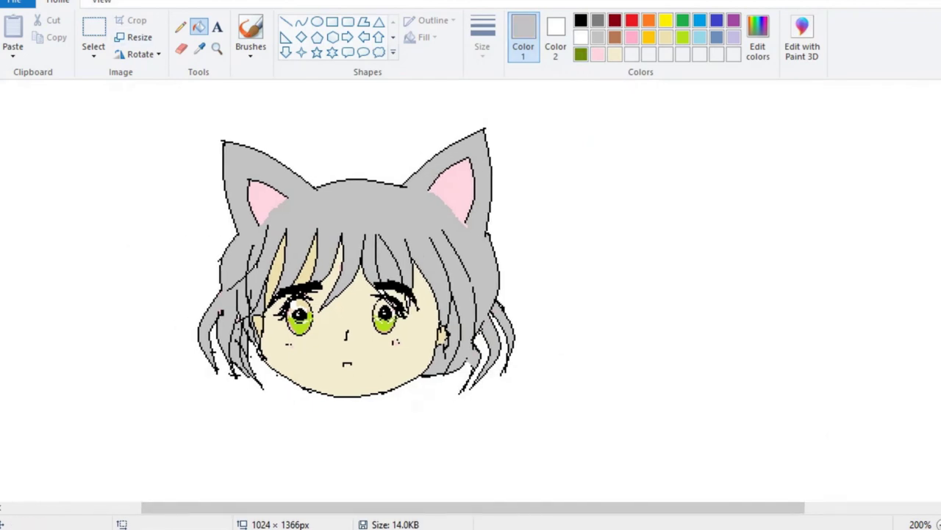